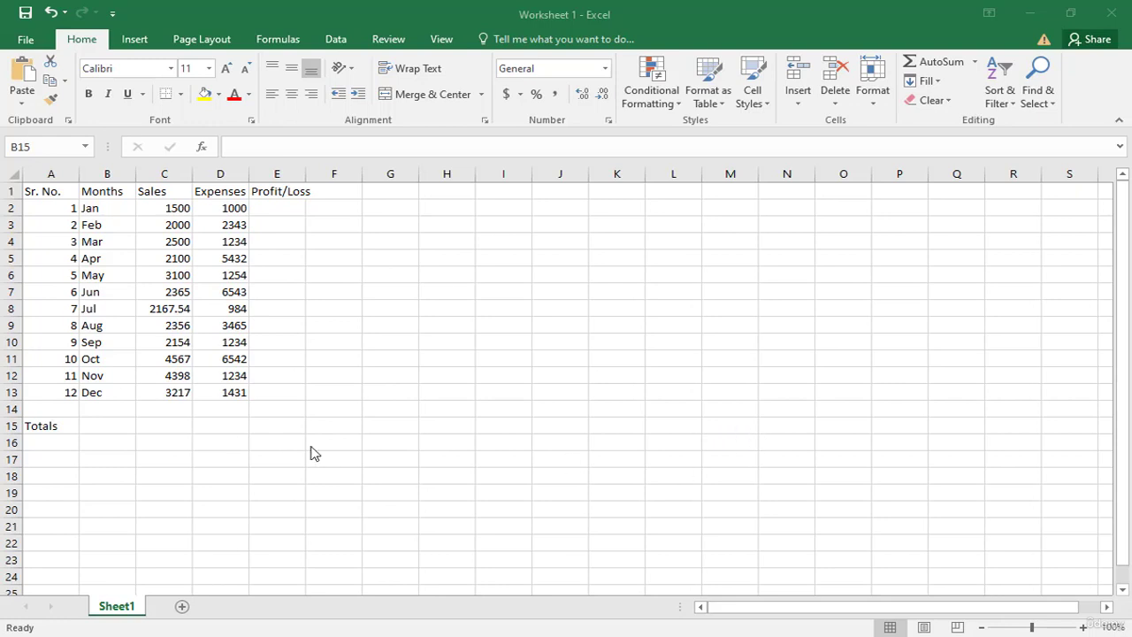
Step: Total the monthly sales in cell C15 with the addition formula =C2+C3+C4+C5+C6+C7+C8+C9+C10+C11+C12+C13
click(168, 428)
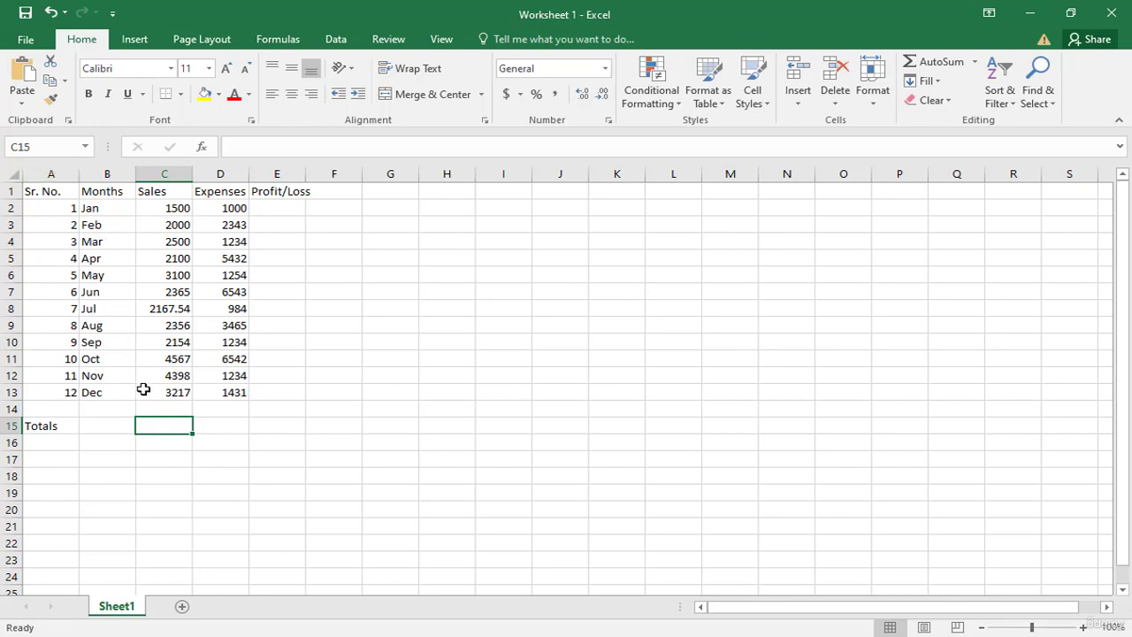
text(=)
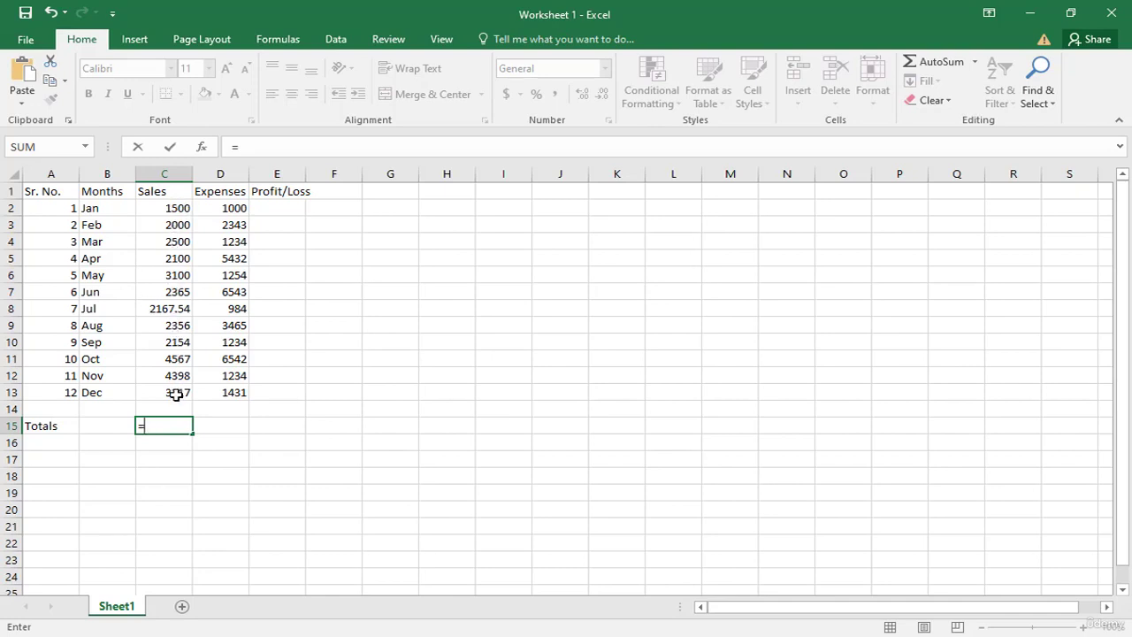
click(153, 206)
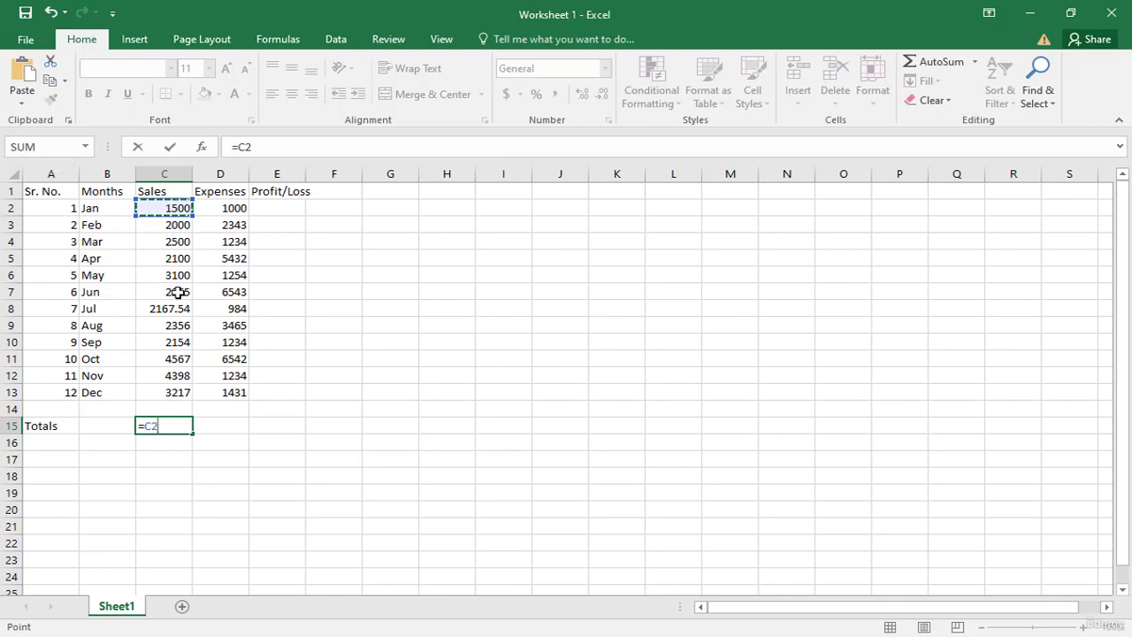
text(+)
click(154, 224)
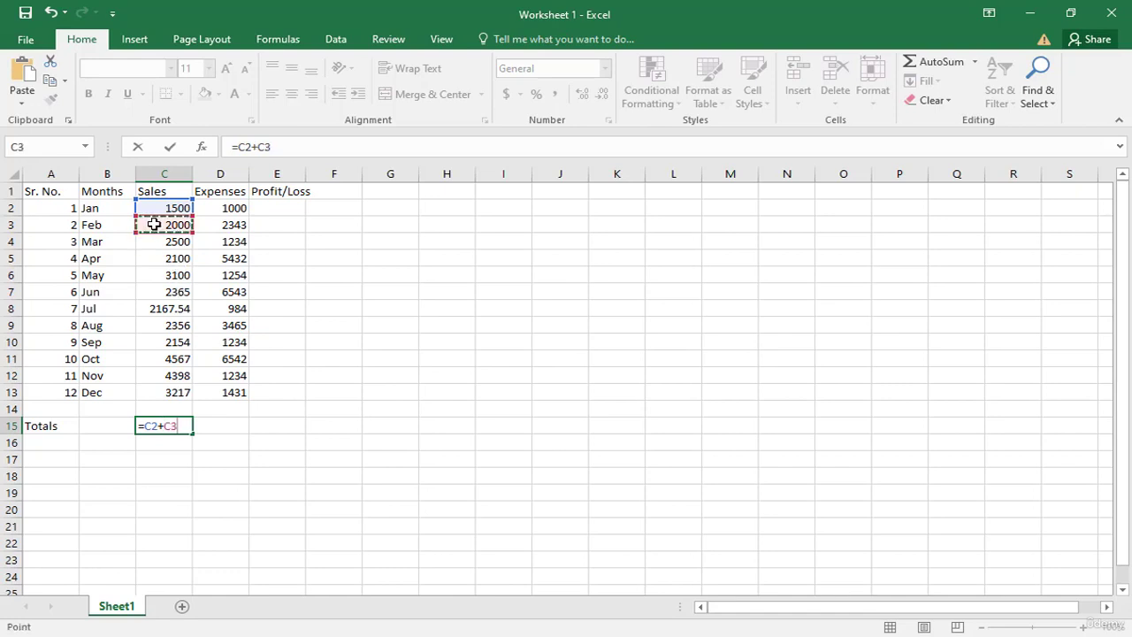
text(+)
click(161, 242)
text(+)
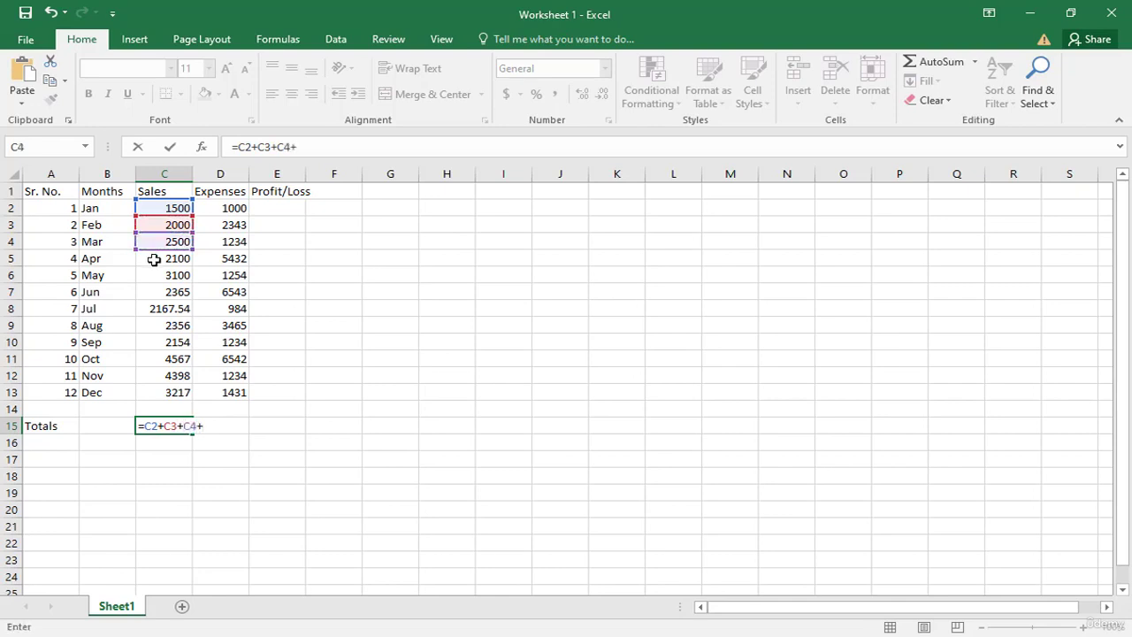
click(154, 259)
text(+)
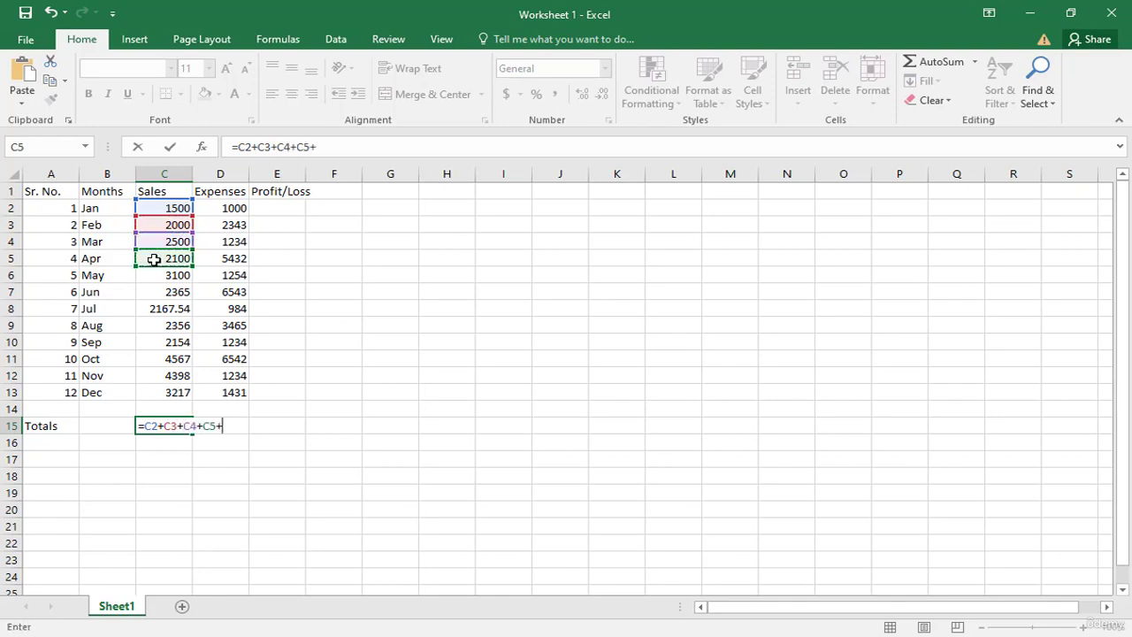
click(153, 275)
text(+)
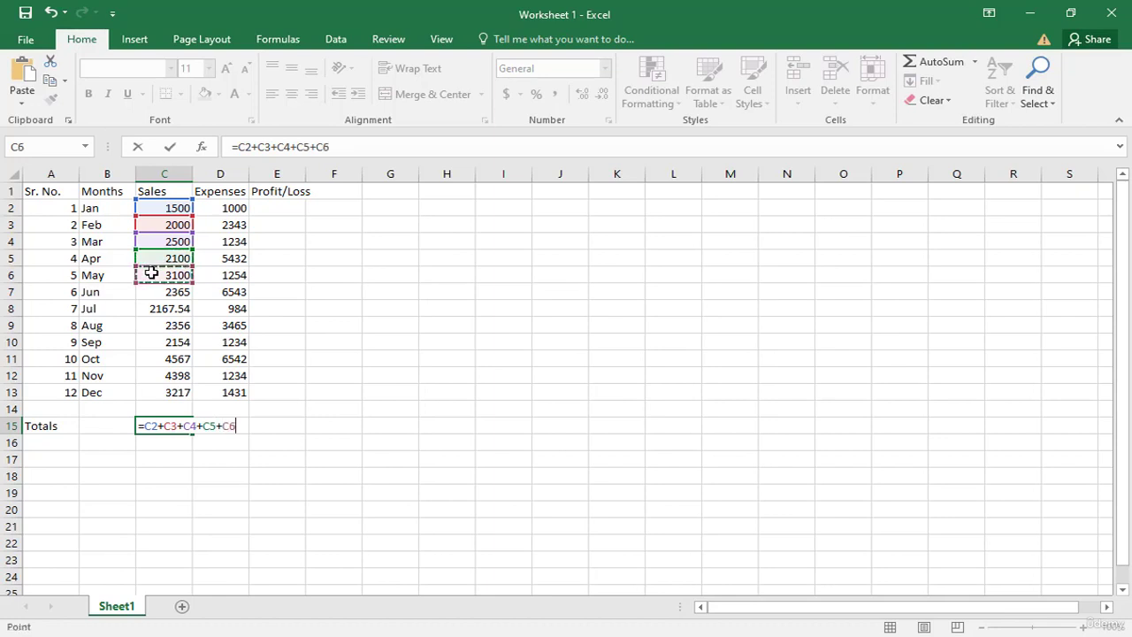
click(155, 291)
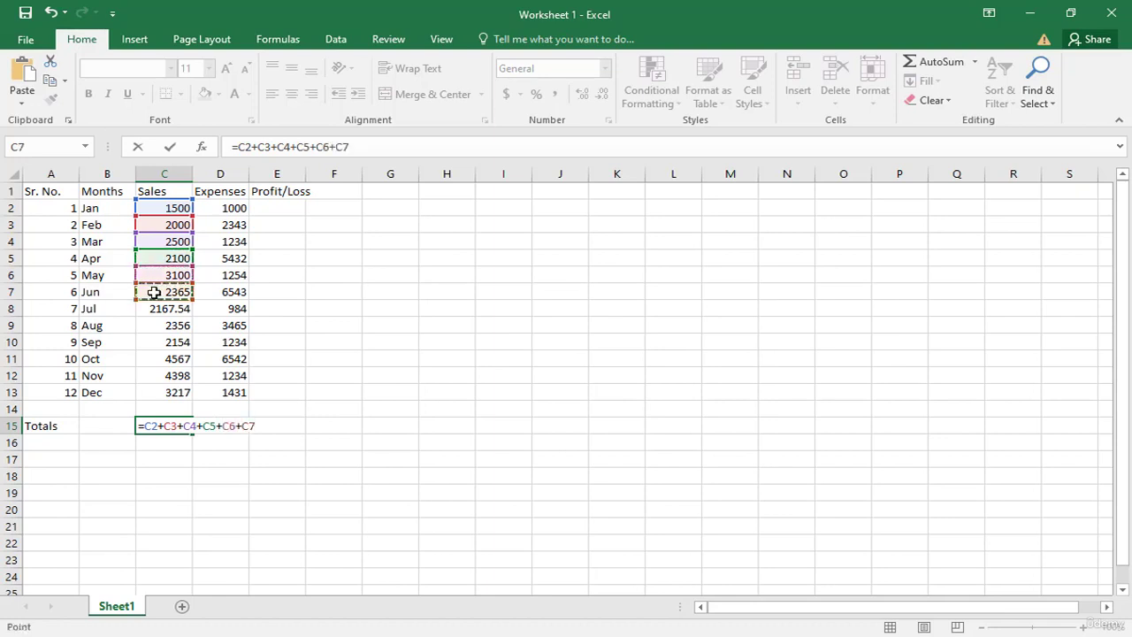
text(+)
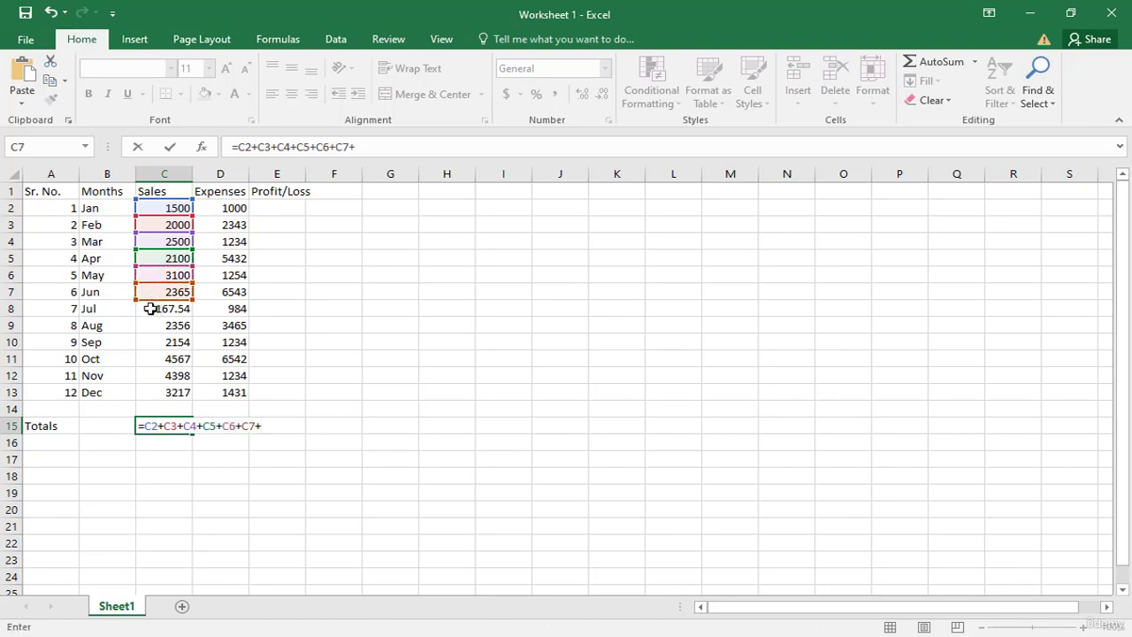
click(151, 307)
text(+)
click(149, 325)
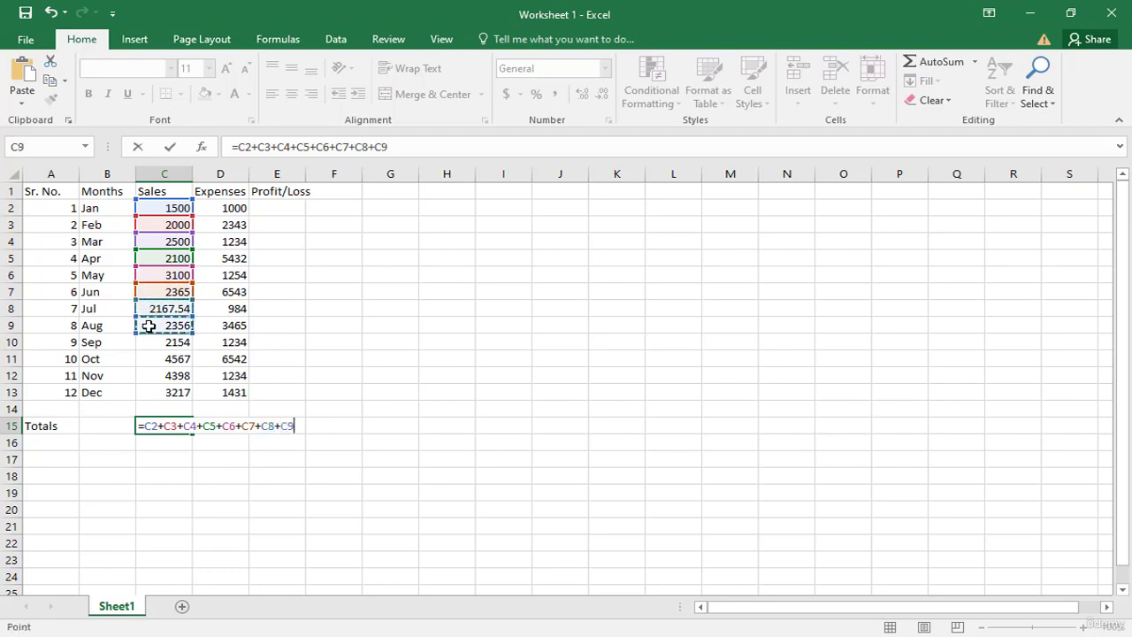
text(+)
click(150, 346)
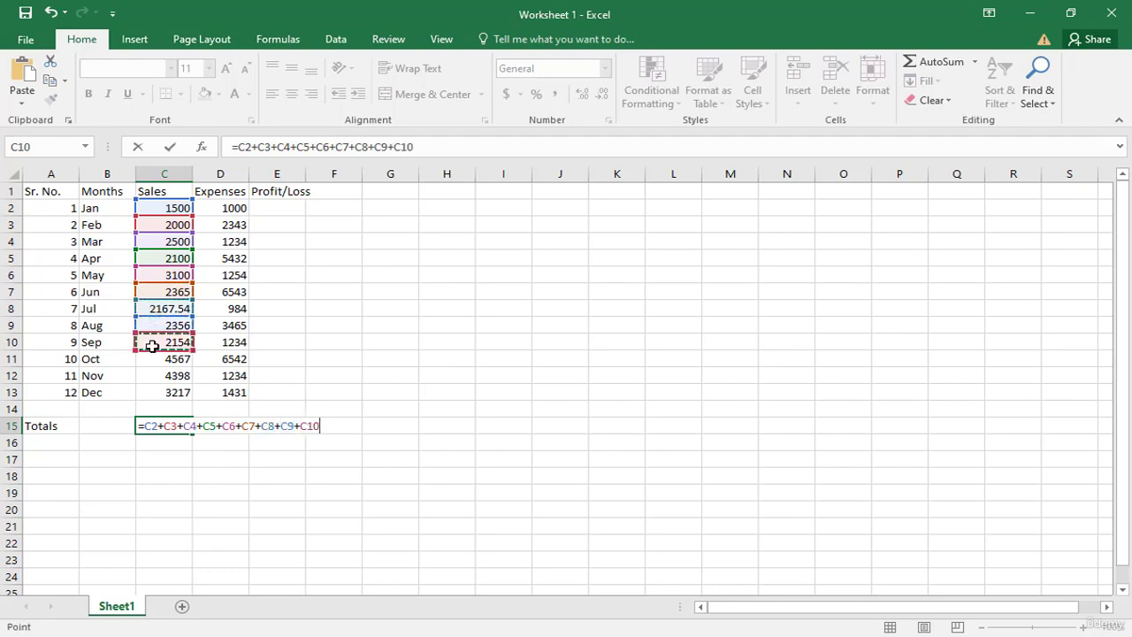
text(+)
click(155, 361)
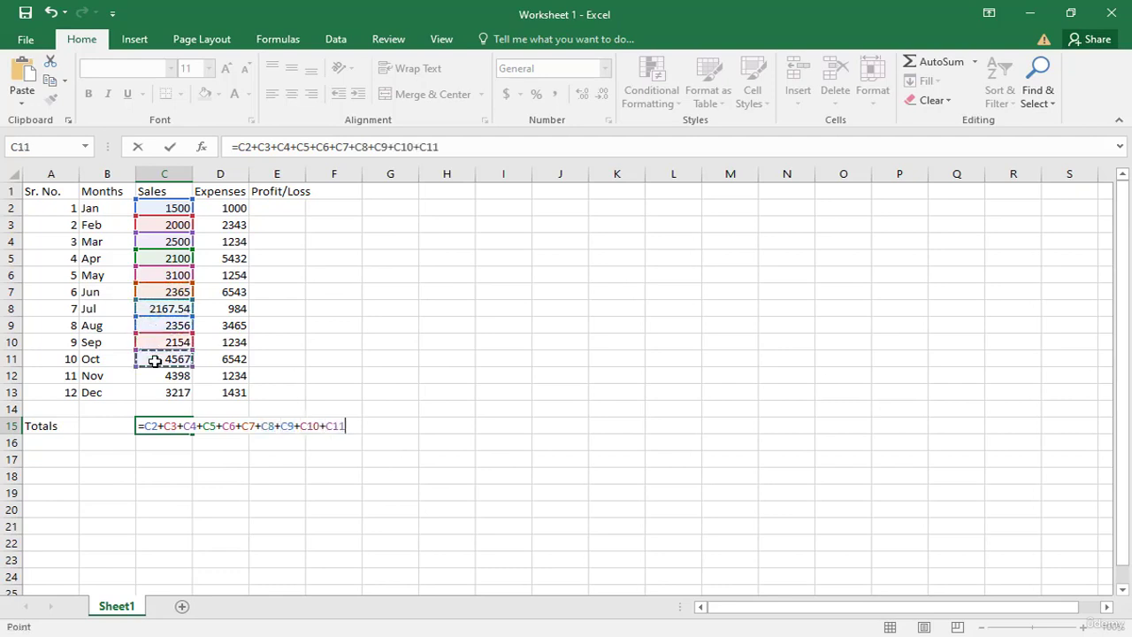
text(+)
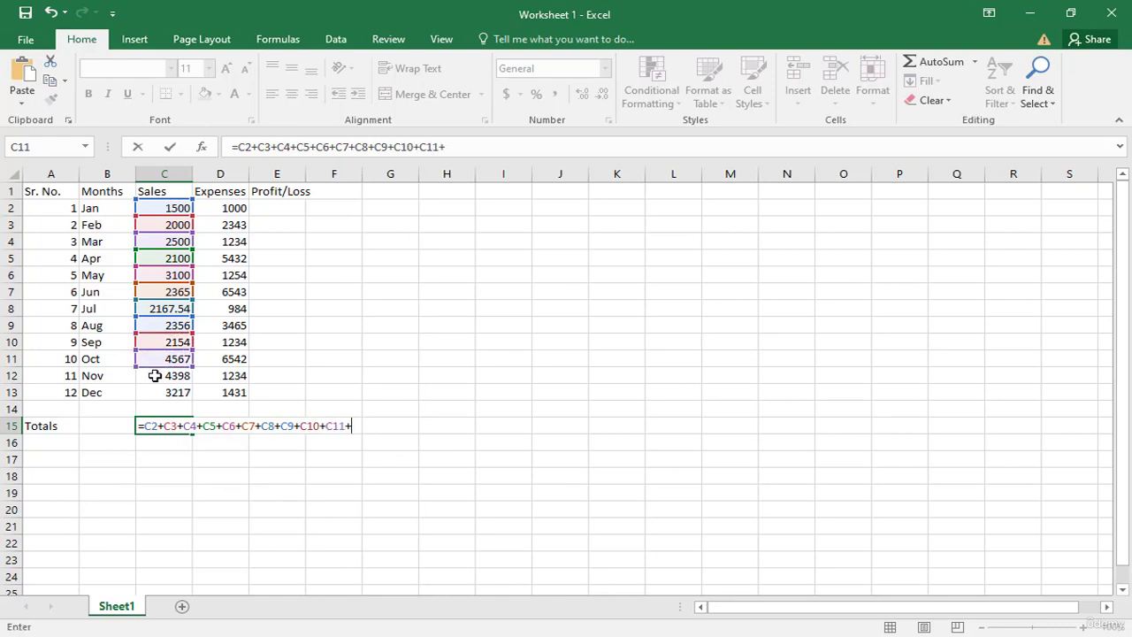
click(155, 376)
text(+)
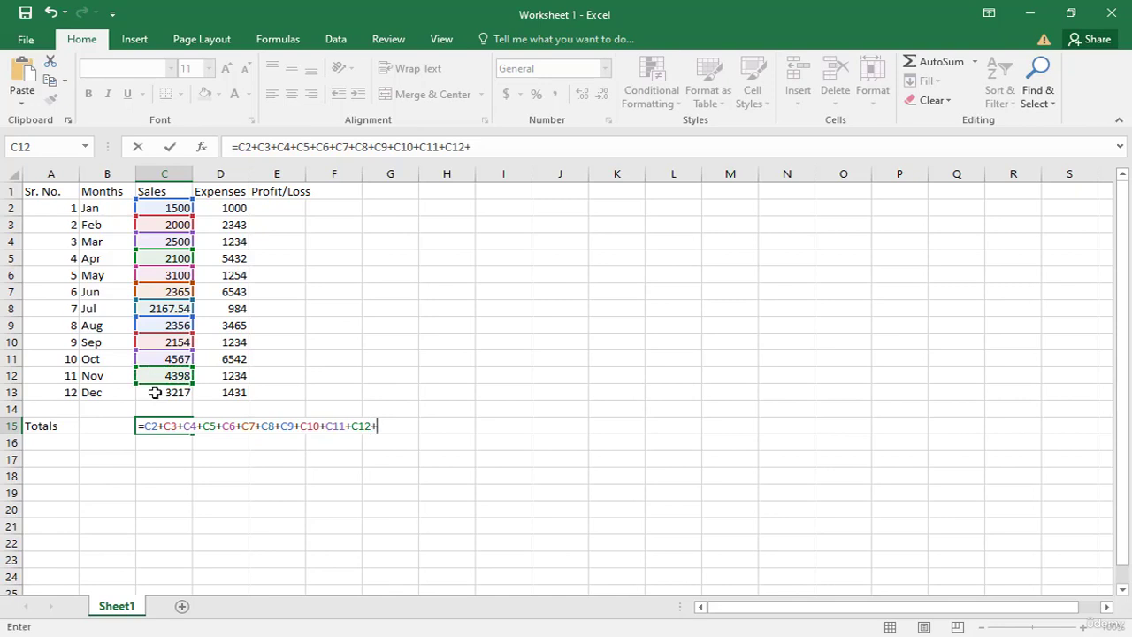
click(155, 392)
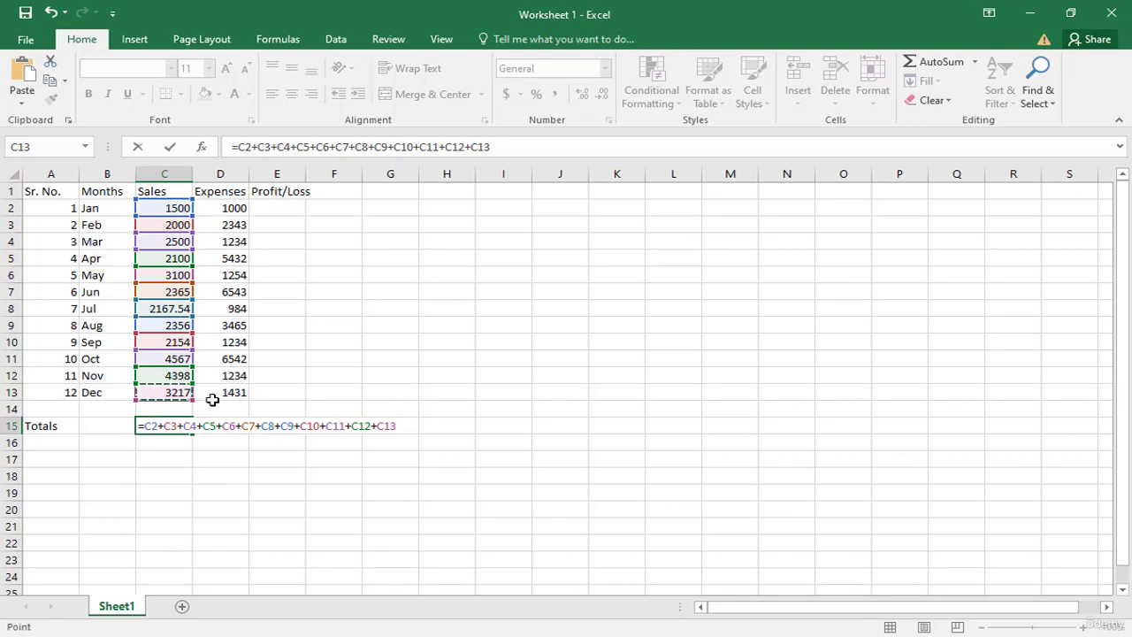
key(Return)
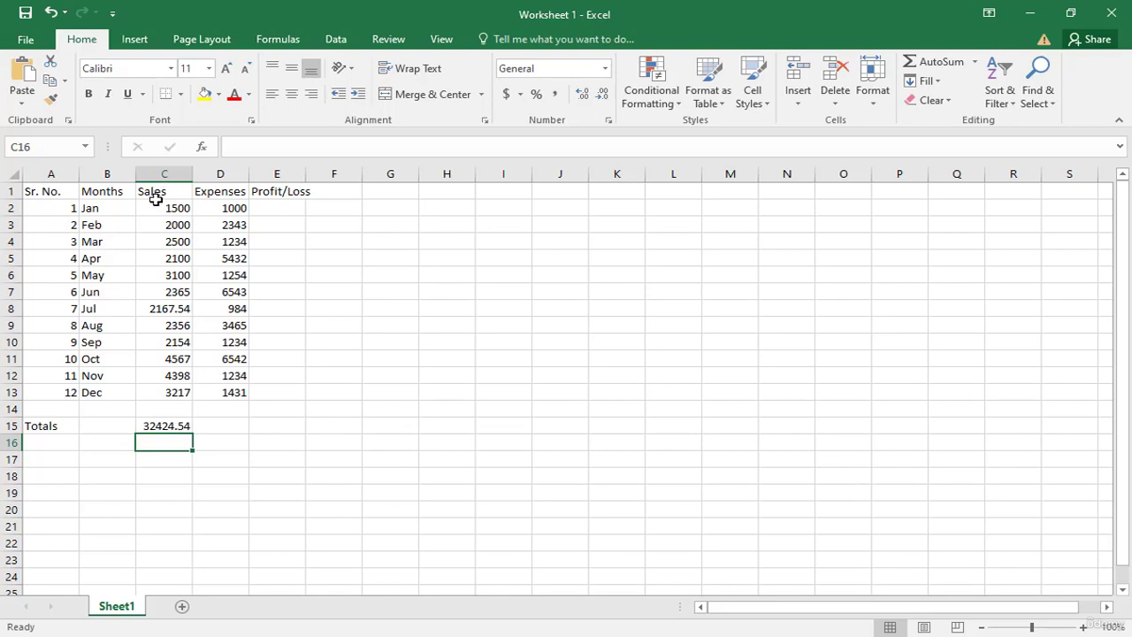
Step: Change the January sales figure in cell C2 to 3500
click(154, 209)
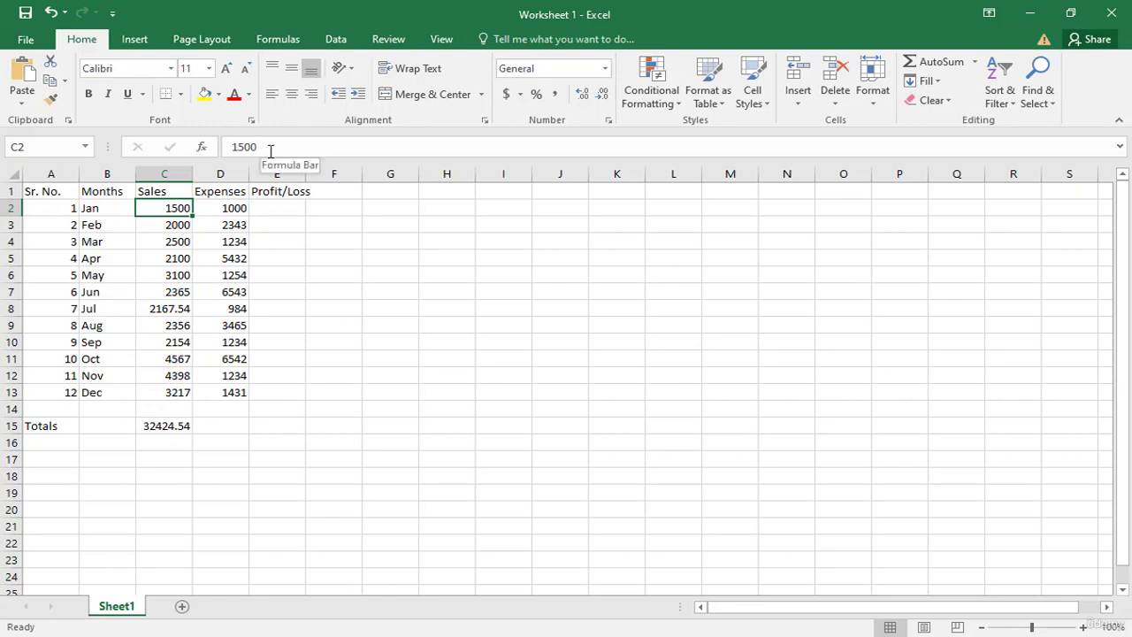
drag(270, 150, 224, 146)
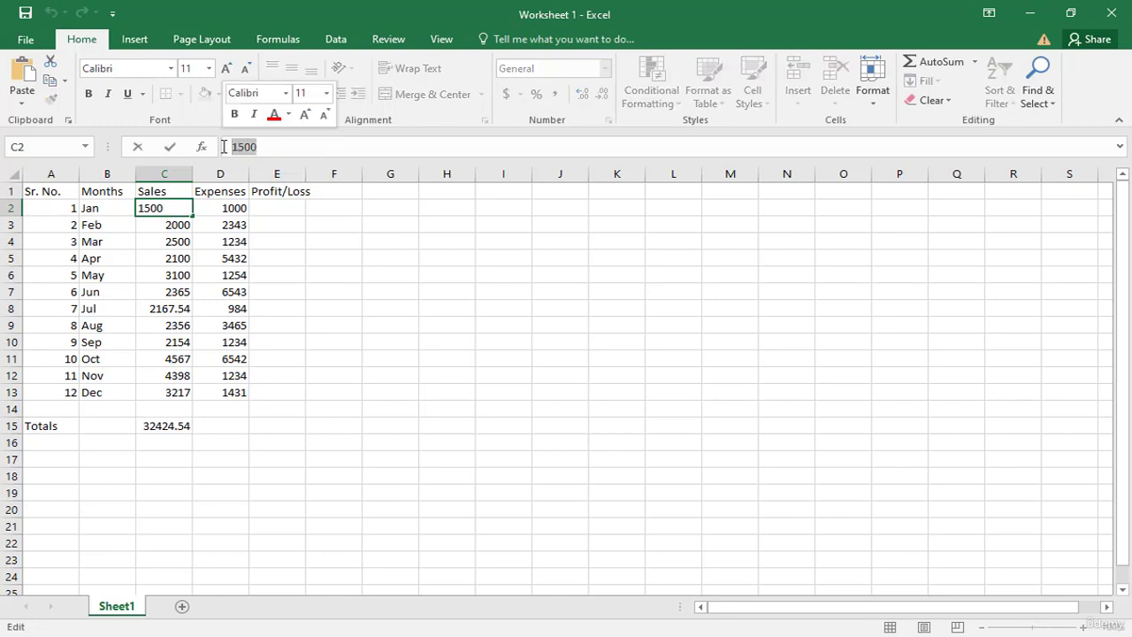
text(350)
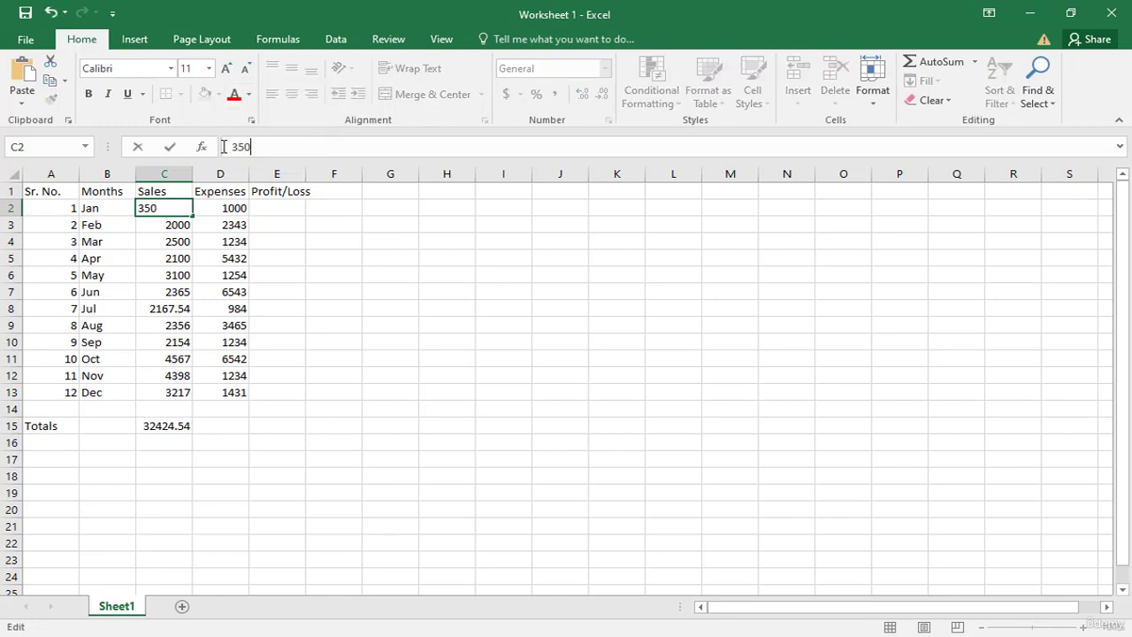
text(0)
key(Return)
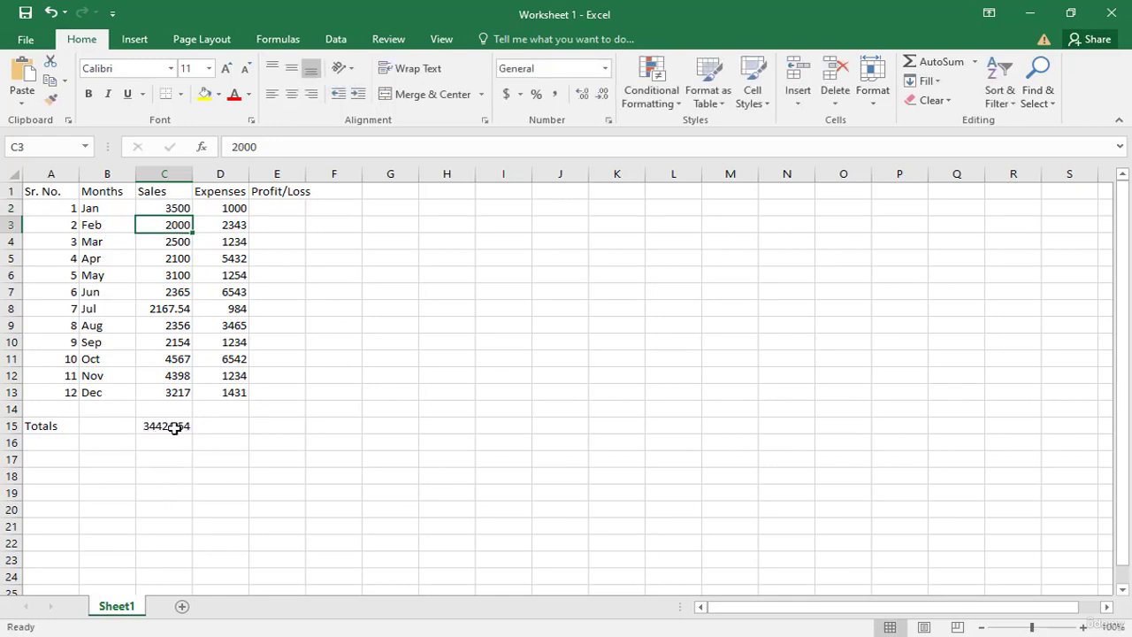
click(235, 429)
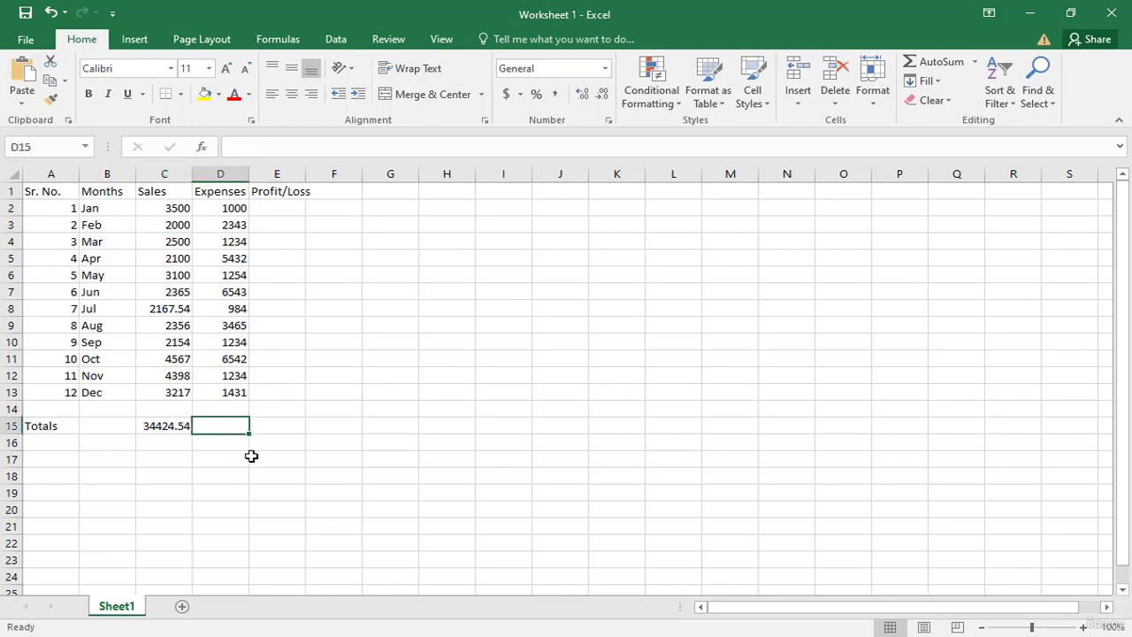
text(=)
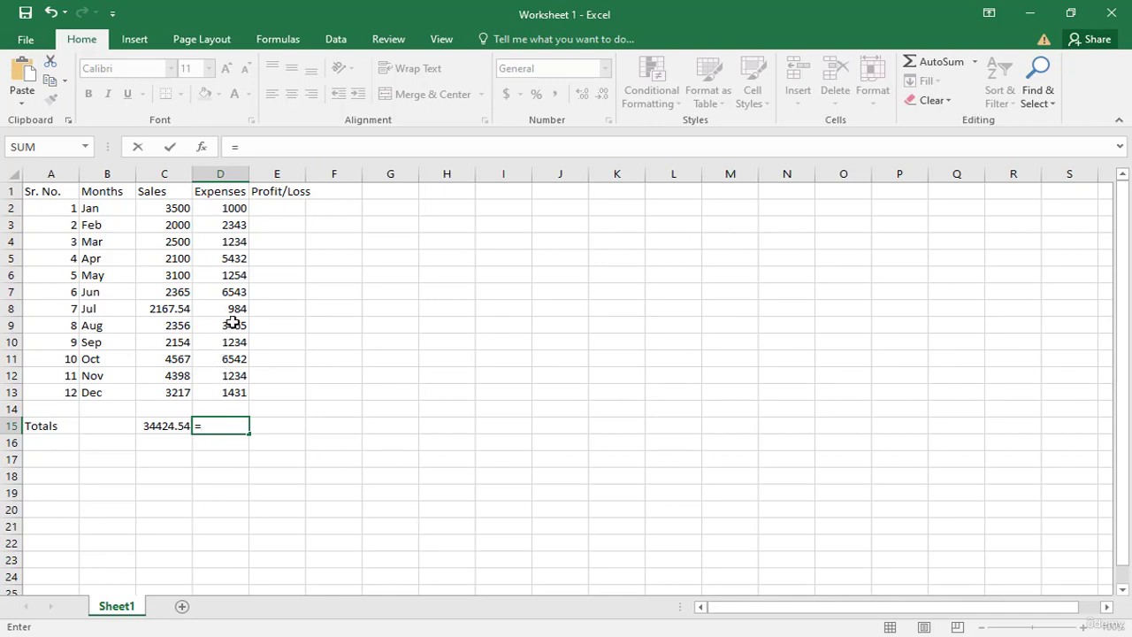
click(928, 60)
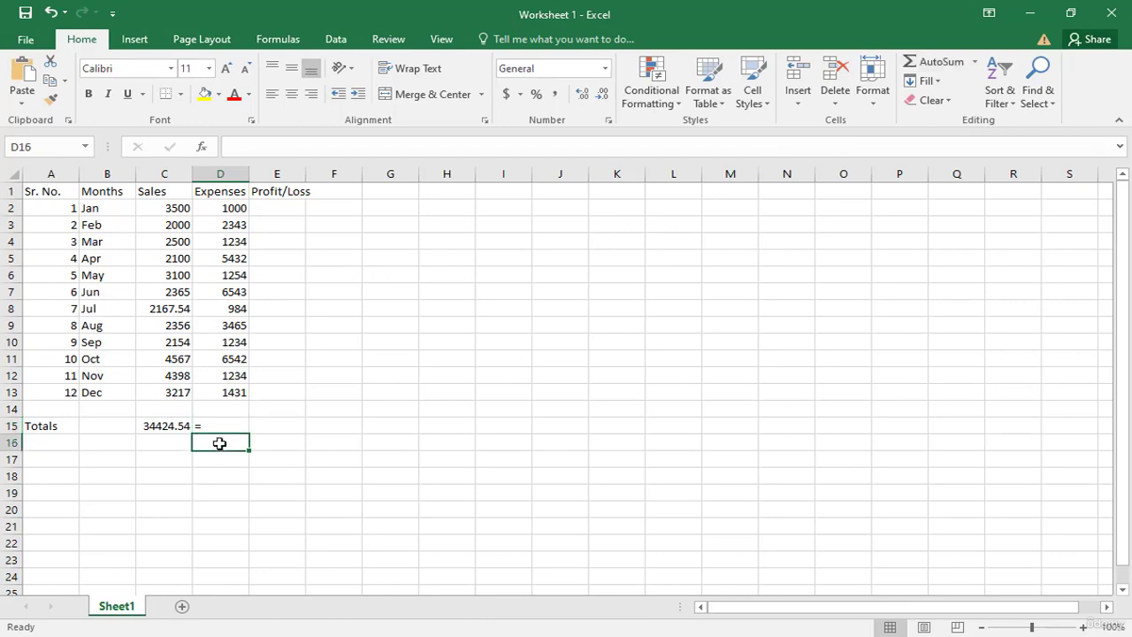
key(BackSpace)
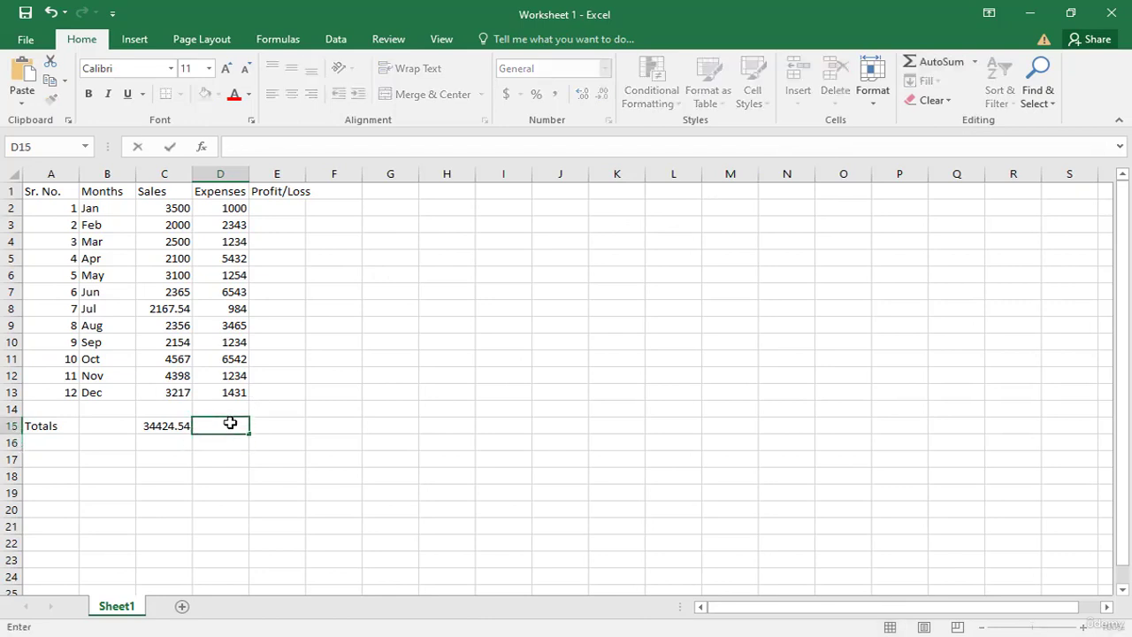
key(Escape)
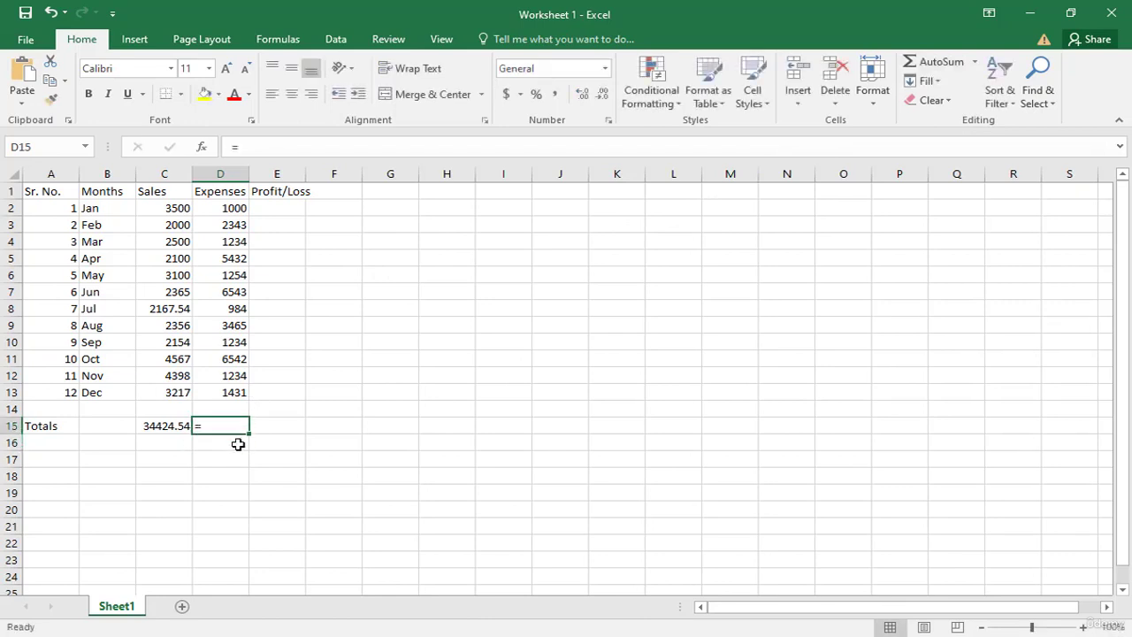
key(BackSpace)
click(238, 455)
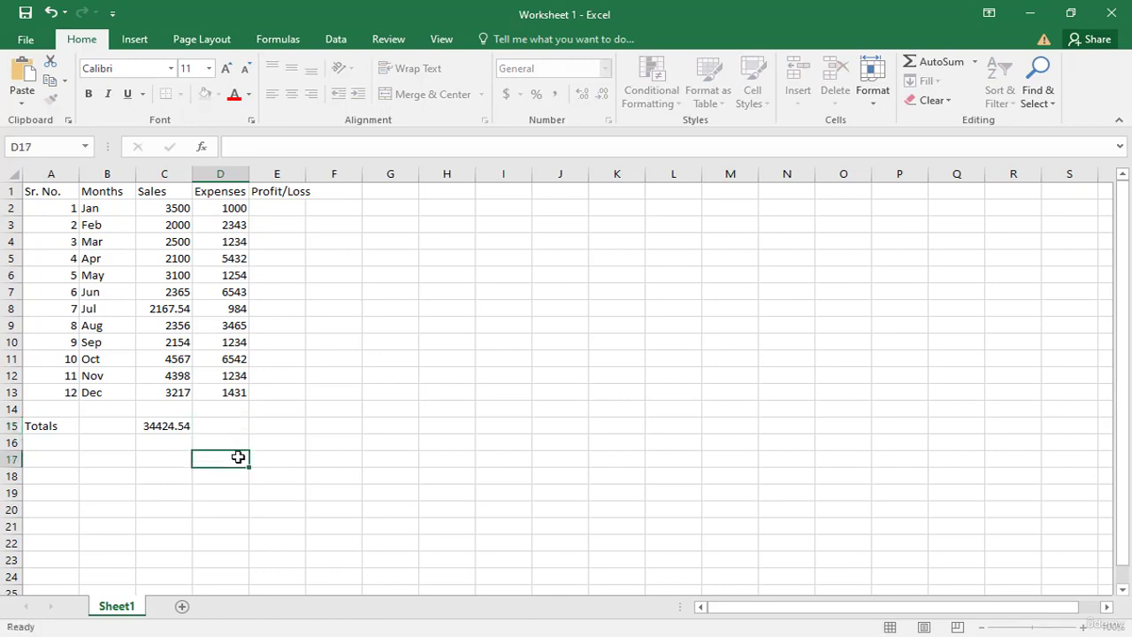
Step: Total the Expenses column in cell D15 with AutoSum, using the range D2:D13
key(Up)
key(Up)
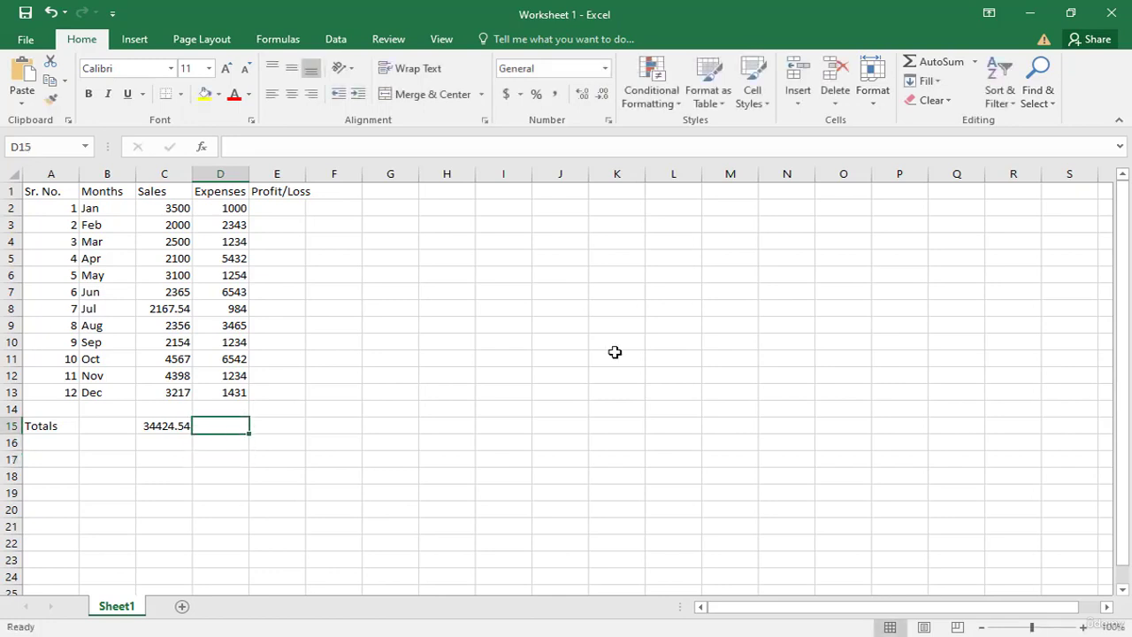
click(943, 63)
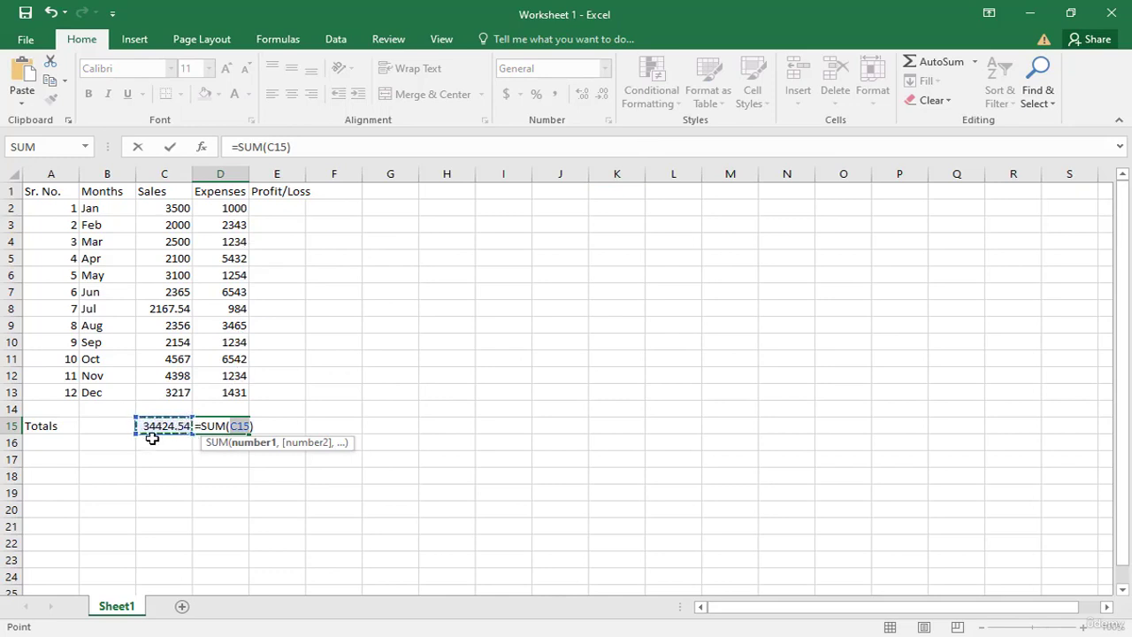
drag(216, 208, 219, 392)
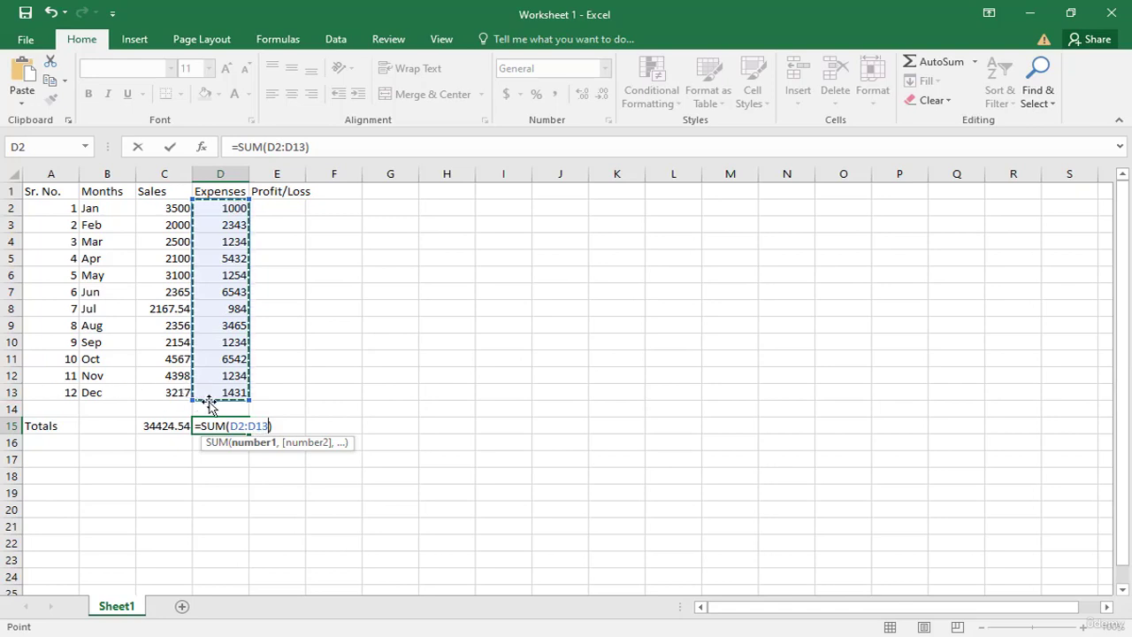
key(Return)
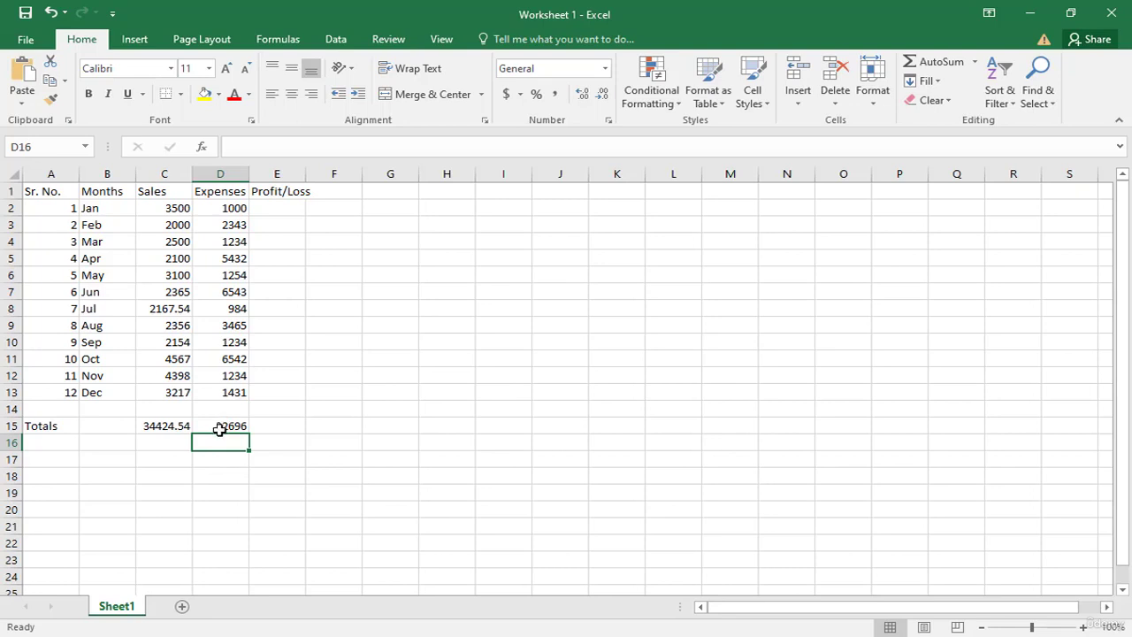
Step: Clear the expenses total in cell D15 and write the formula =sum(D2:D13) there manually
click(220, 429)
key(Delete)
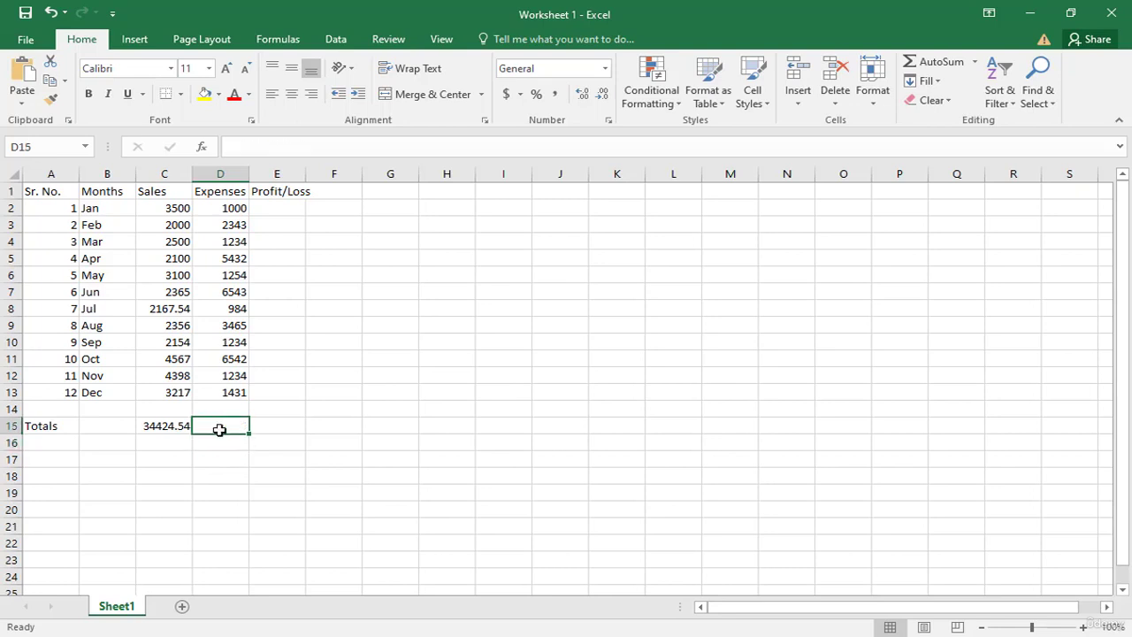
text(=)
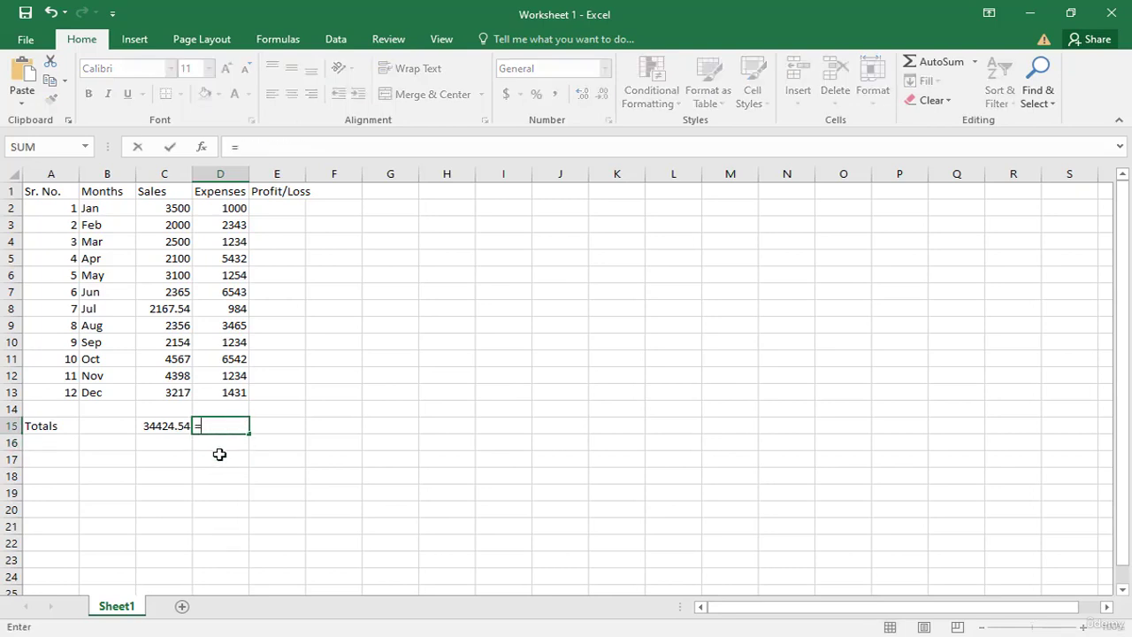
text(sum)
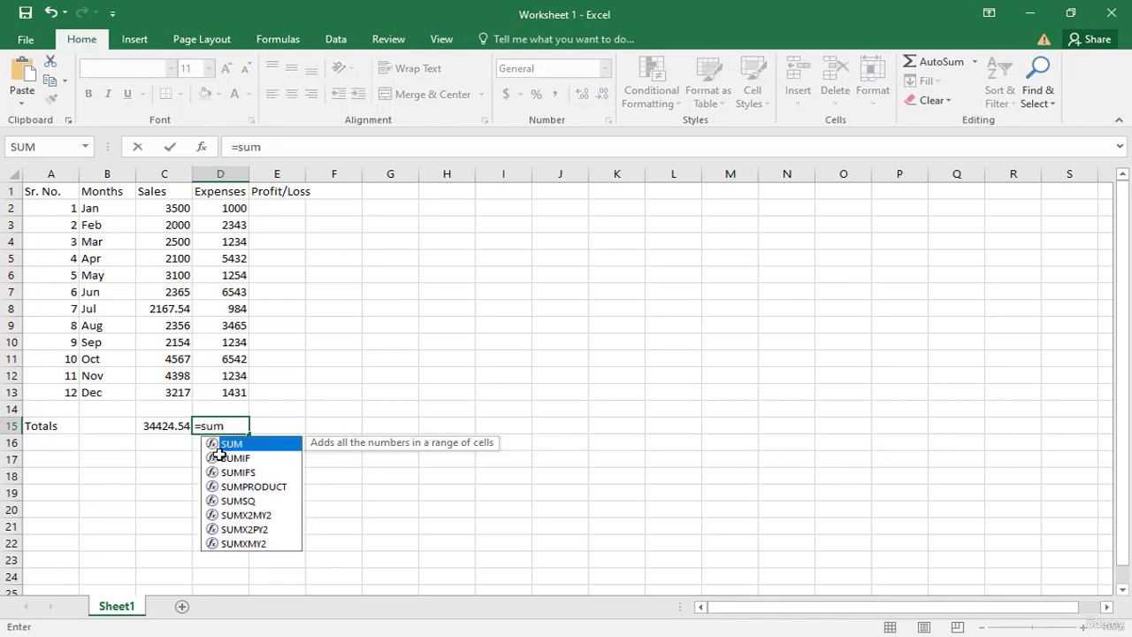
text(()
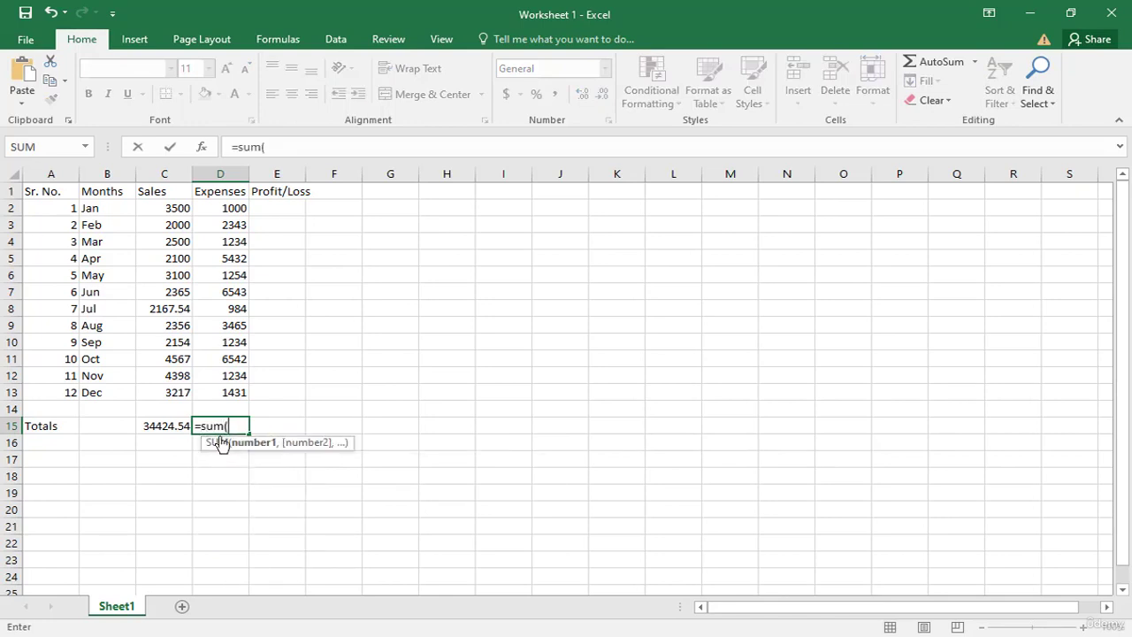
click(214, 207)
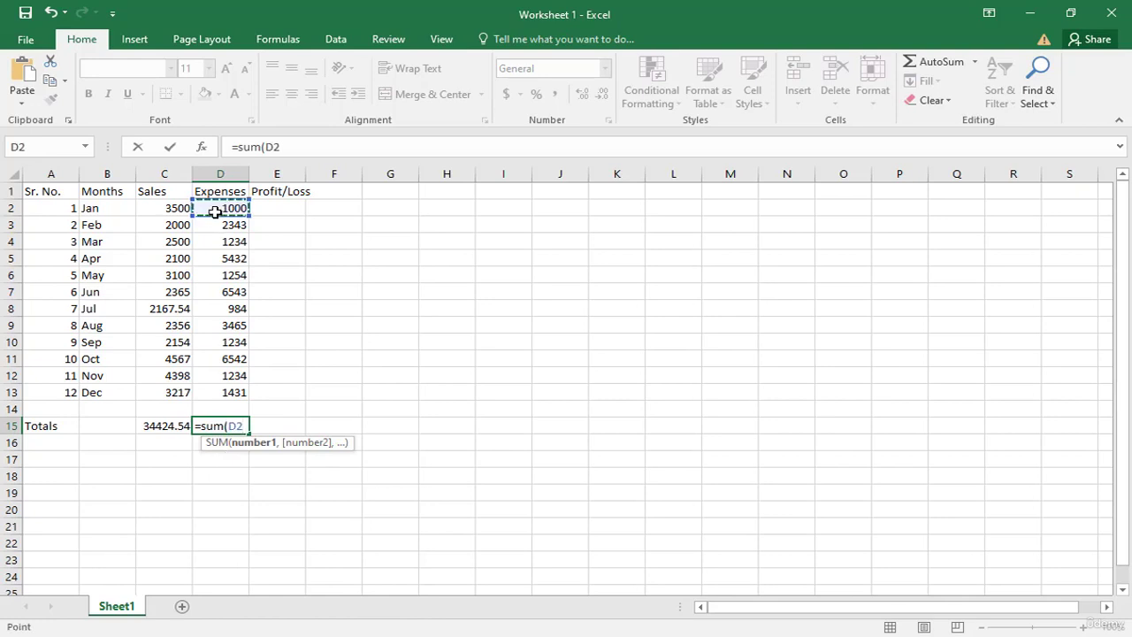
drag(215, 213, 214, 388)
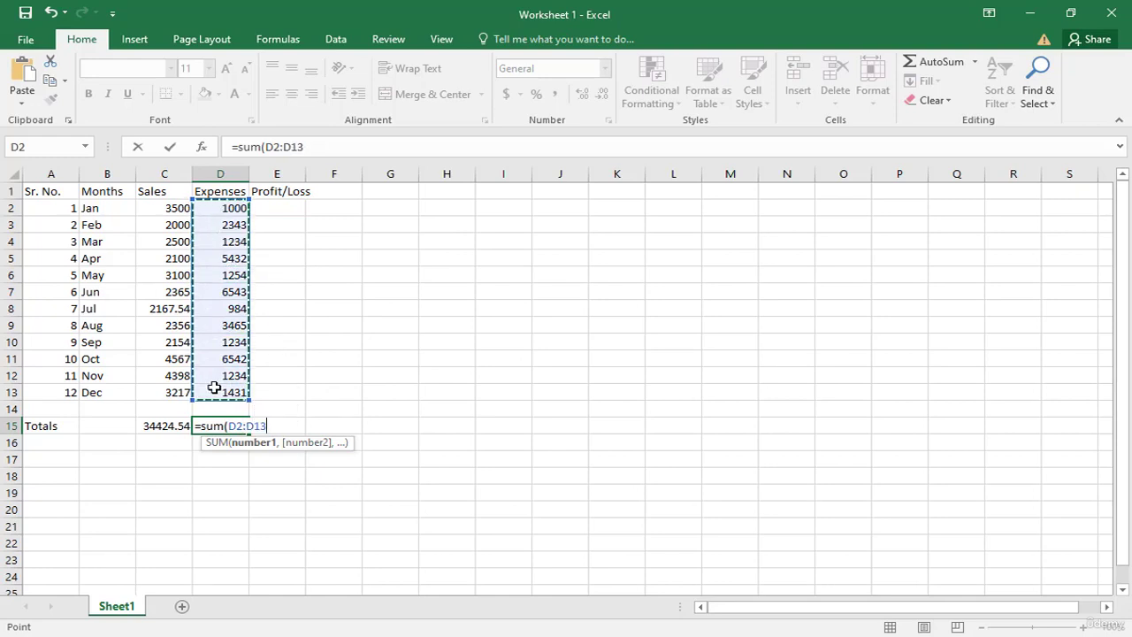
text())
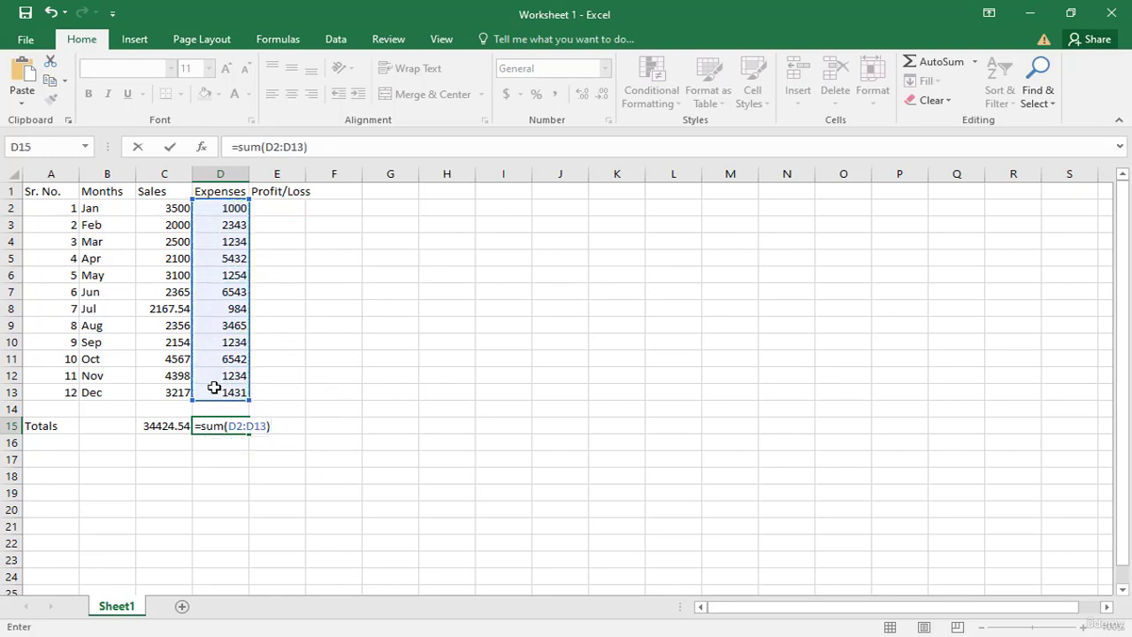